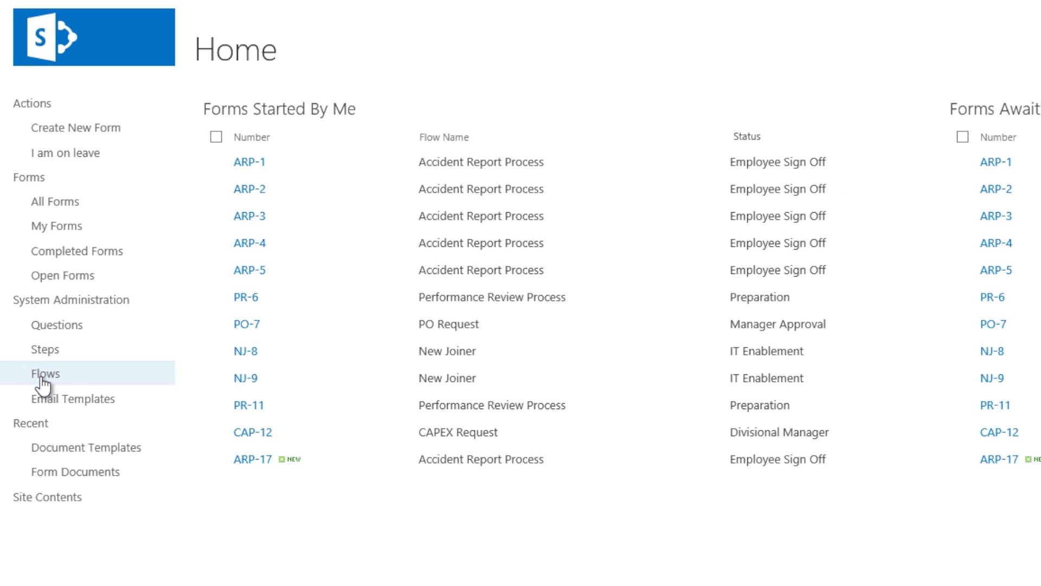
# Step: Save a new CAPEX Process flow (group Finance, prefix CAP-) and open it in Flow Designer
pyautogui.click(43, 386)
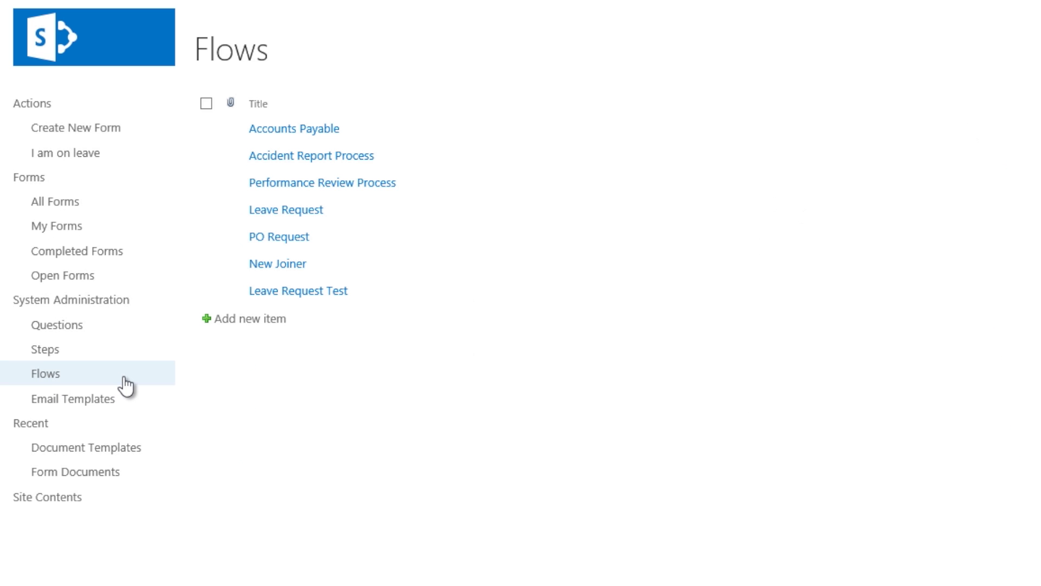
pyautogui.click(260, 325)
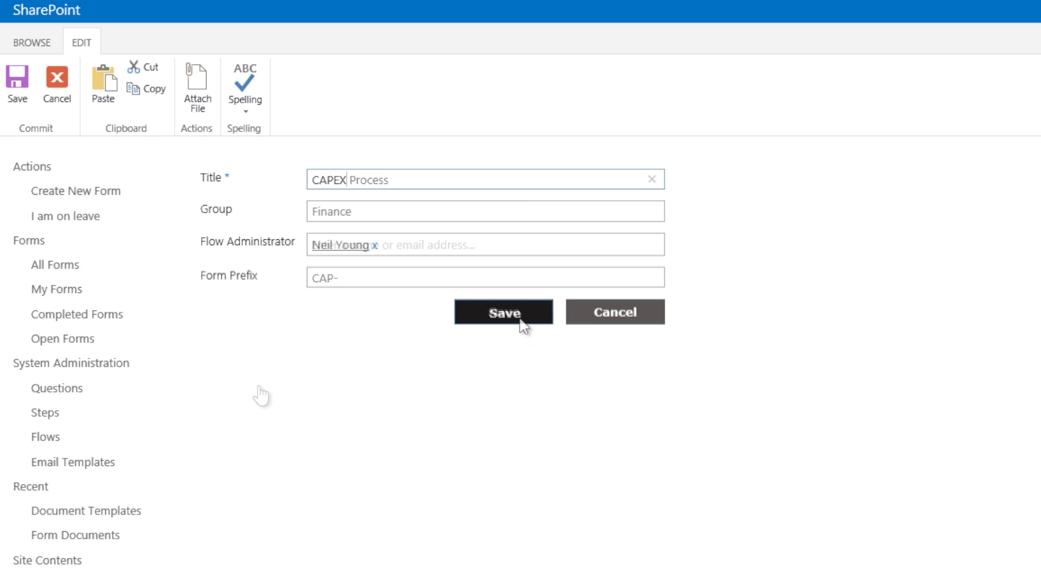
pyautogui.click(523, 324)
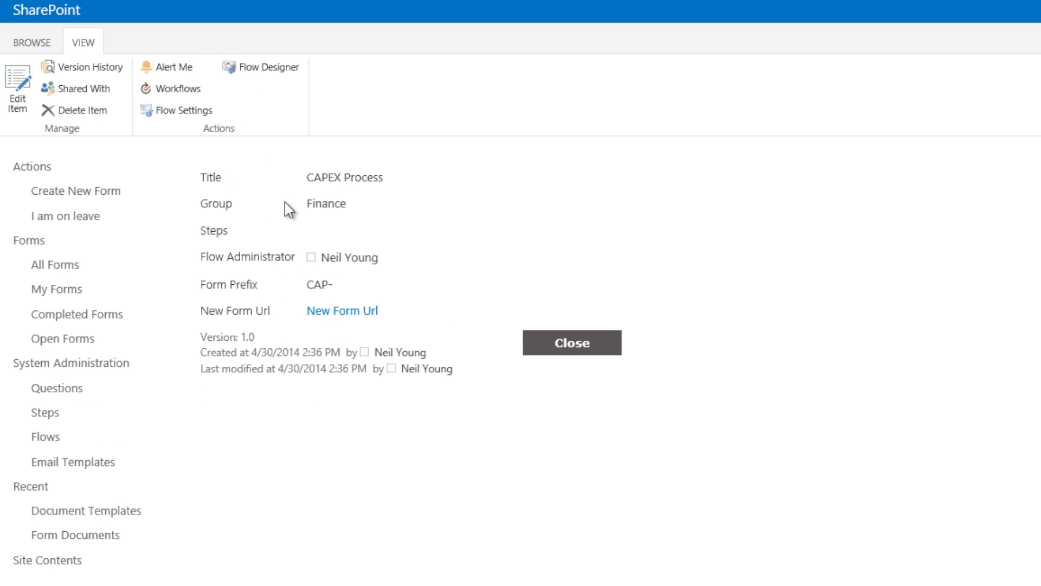
pyautogui.click(281, 74)
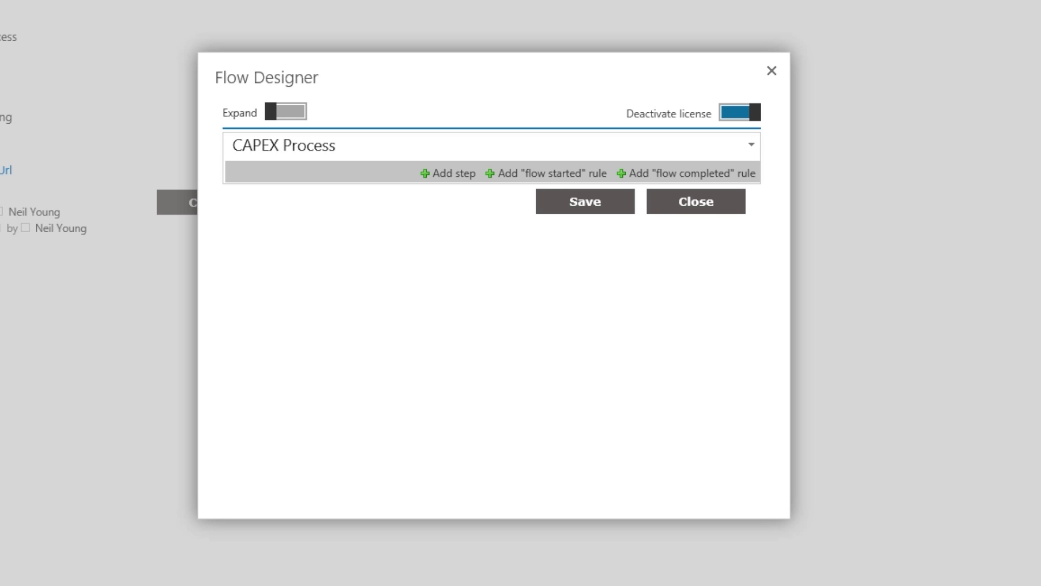
# Step: Add a CAPEX Details step assigned to the suggested user, with attachments allowed
pyautogui.click(459, 174)
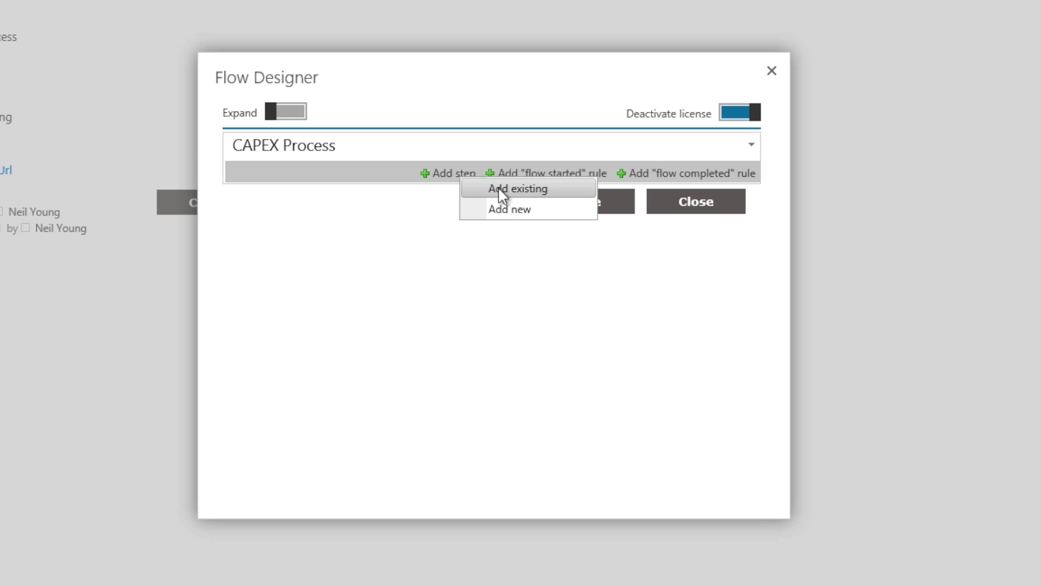
pyautogui.click(501, 210)
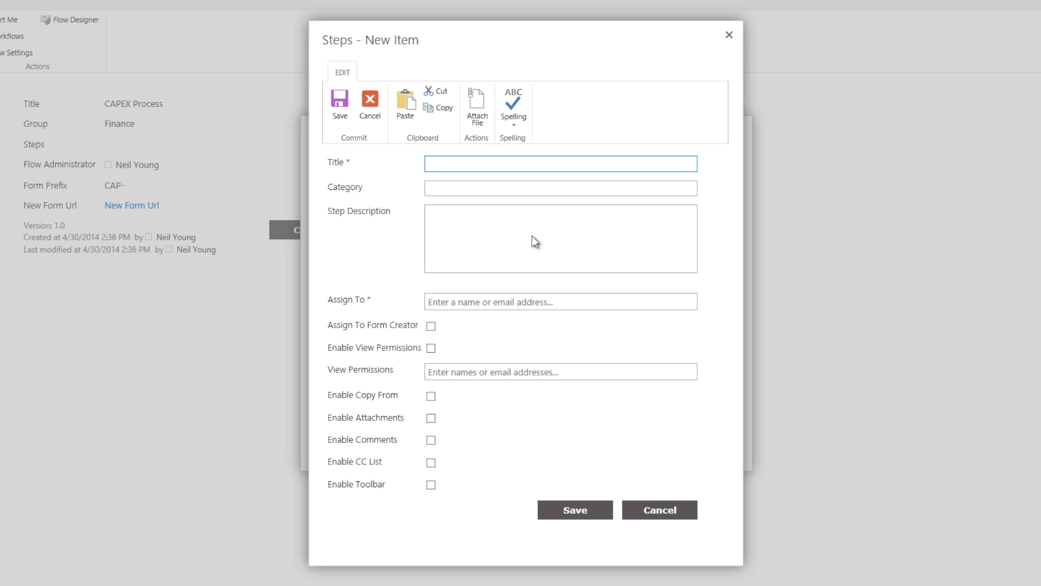
pyautogui.write('CAPEX De')
pyautogui.press('Tab')
pyautogui.press('Tab')
pyautogui.press('Tab')
pyautogui.write('neil')
pyautogui.click(450, 324)
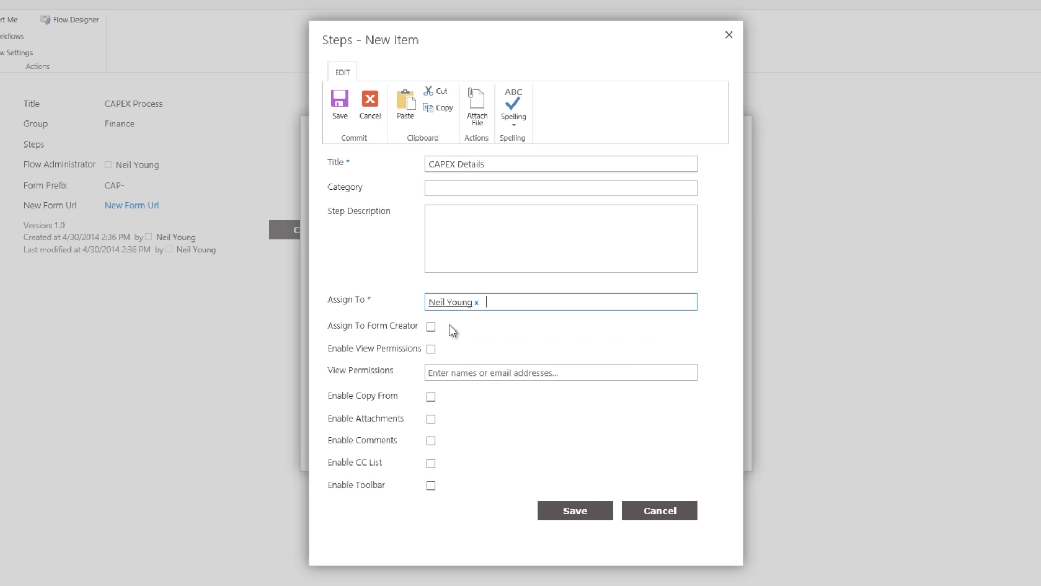
pyautogui.click(431, 419)
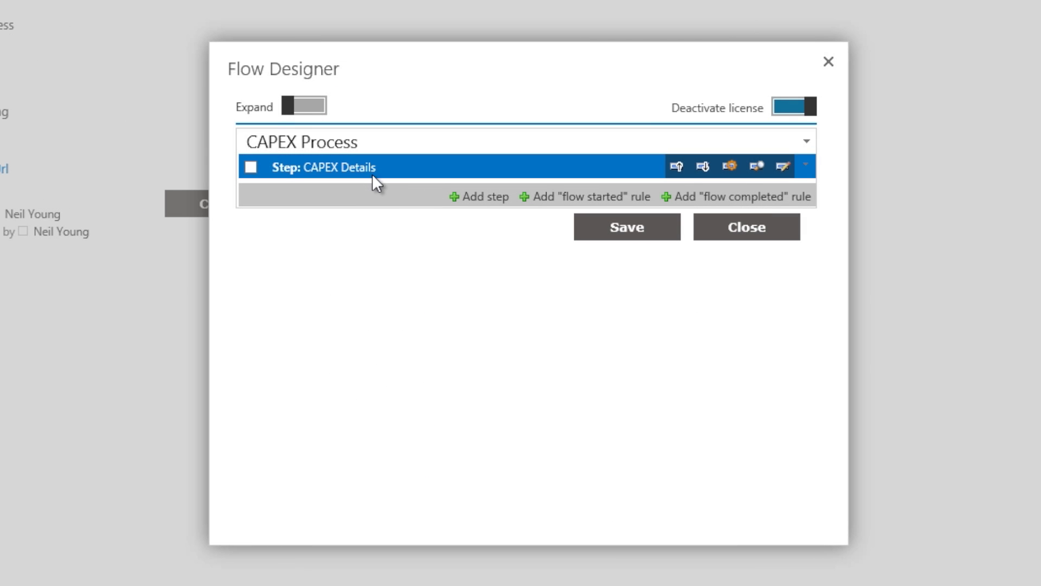
# Step: Add a Business Unit Manager step assigned to the same user, with attachments, comments and toolbar enabled
pyautogui.click(490, 197)
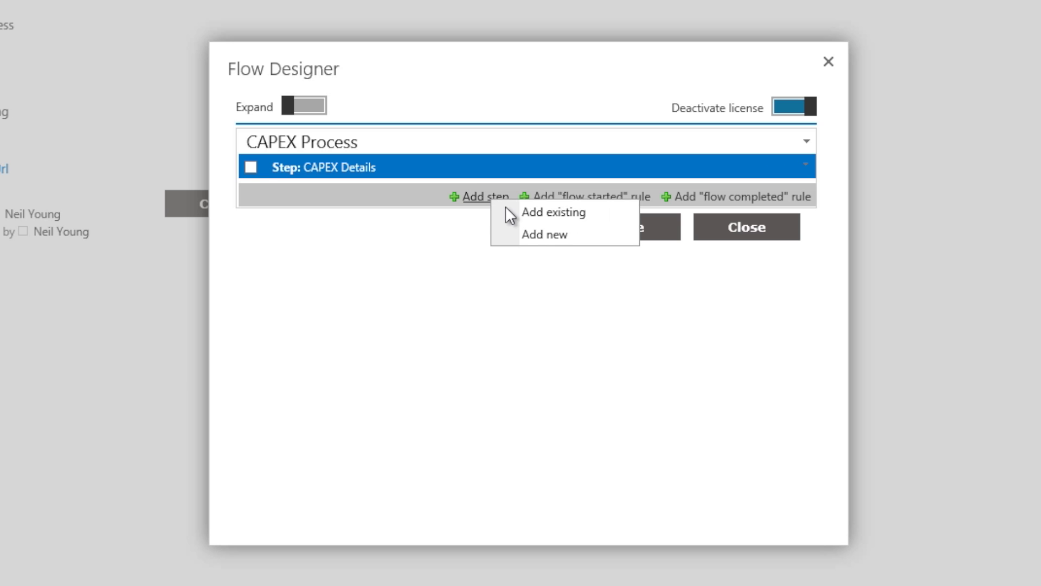
pyautogui.click(533, 232)
pyautogui.write('Business ')
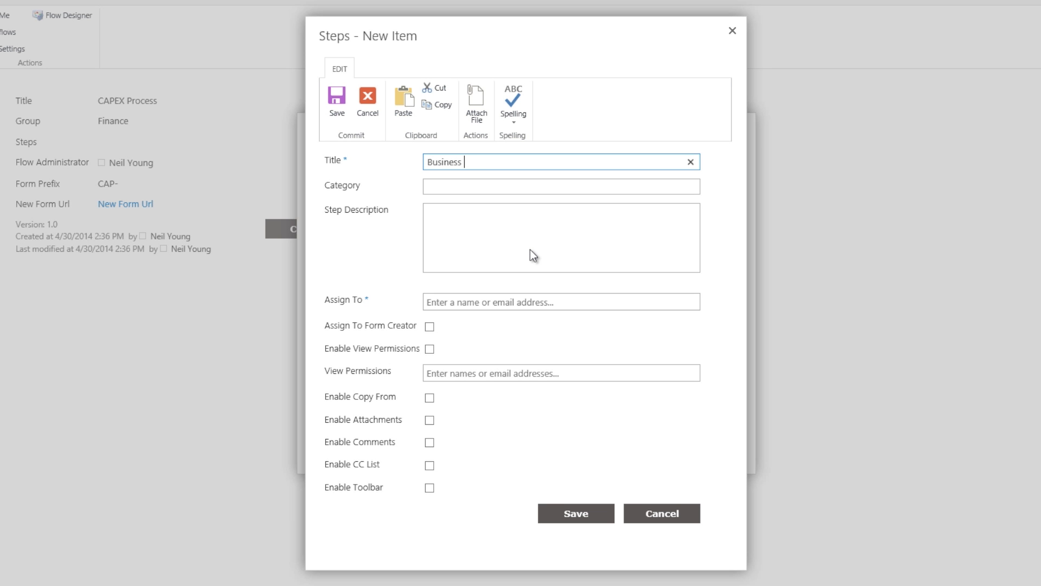
pyautogui.write('Unit Manager')
pyautogui.press('Tab')
pyautogui.press('Tab')
pyautogui.press('Tab')
pyautogui.write('neil')
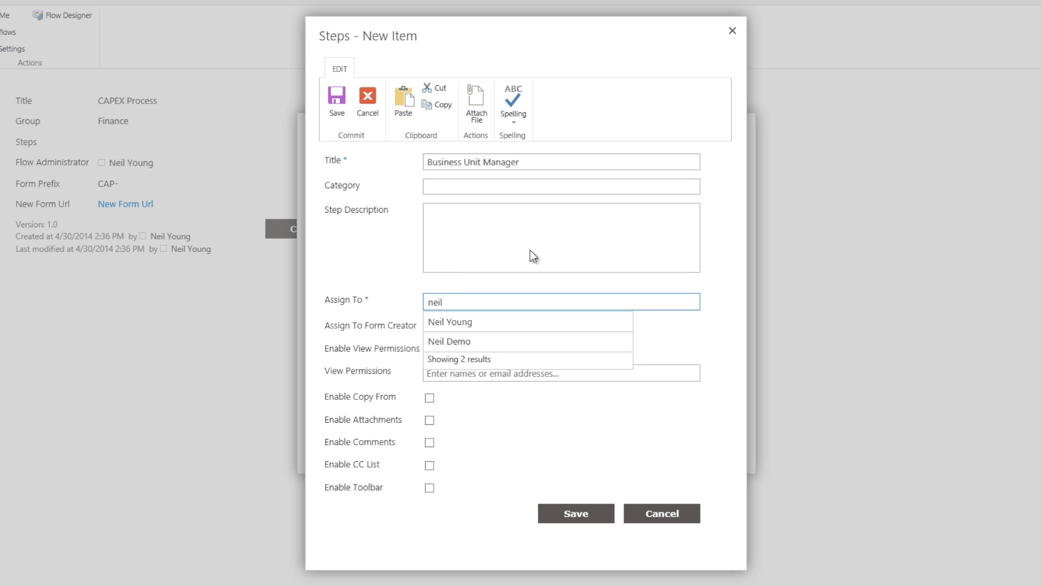
pyautogui.click(477, 323)
pyautogui.click(430, 420)
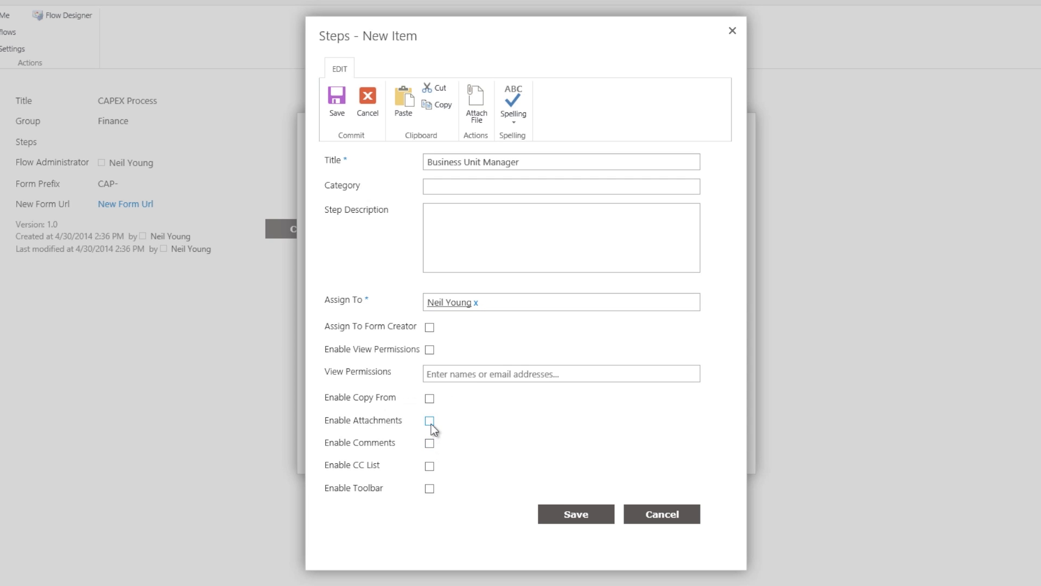
pyautogui.click(429, 443)
pyautogui.click(429, 488)
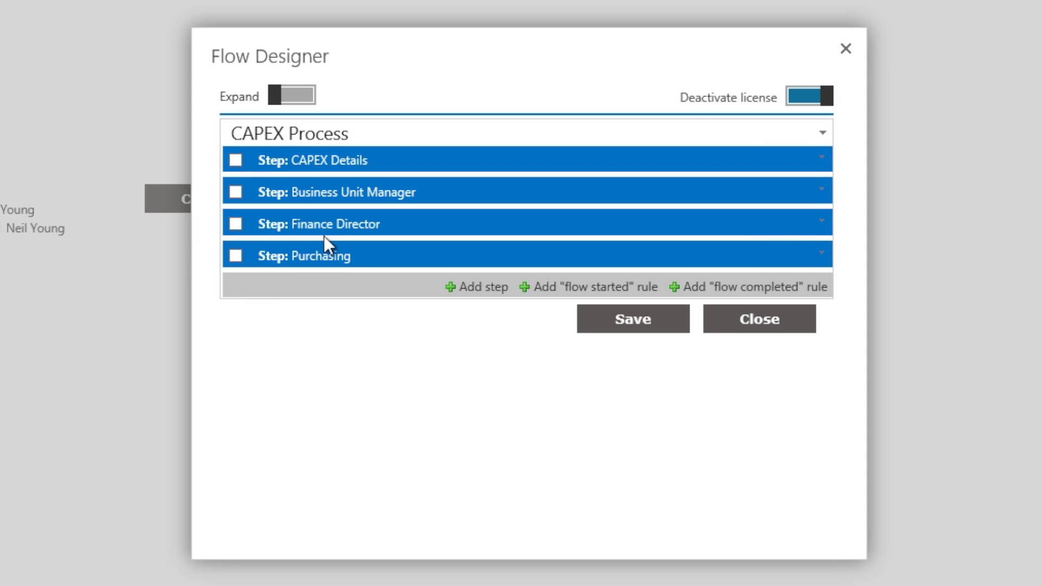
# Step: Drag the Purchasing step above Finance Director and back to the end
pyautogui.moveTo(346, 255)
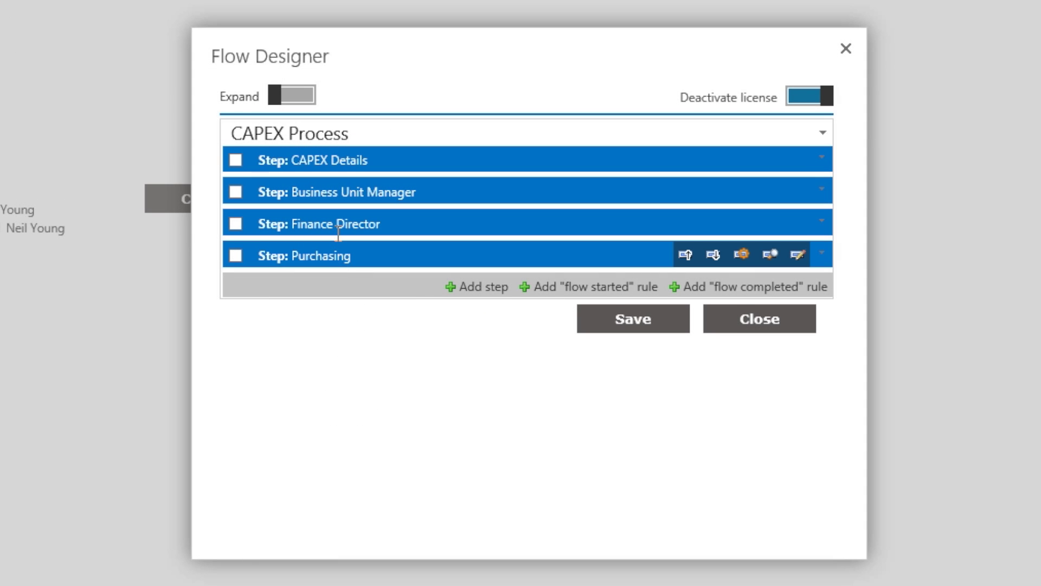
pyautogui.moveTo(338, 232); pyautogui.dragTo(341, 209)
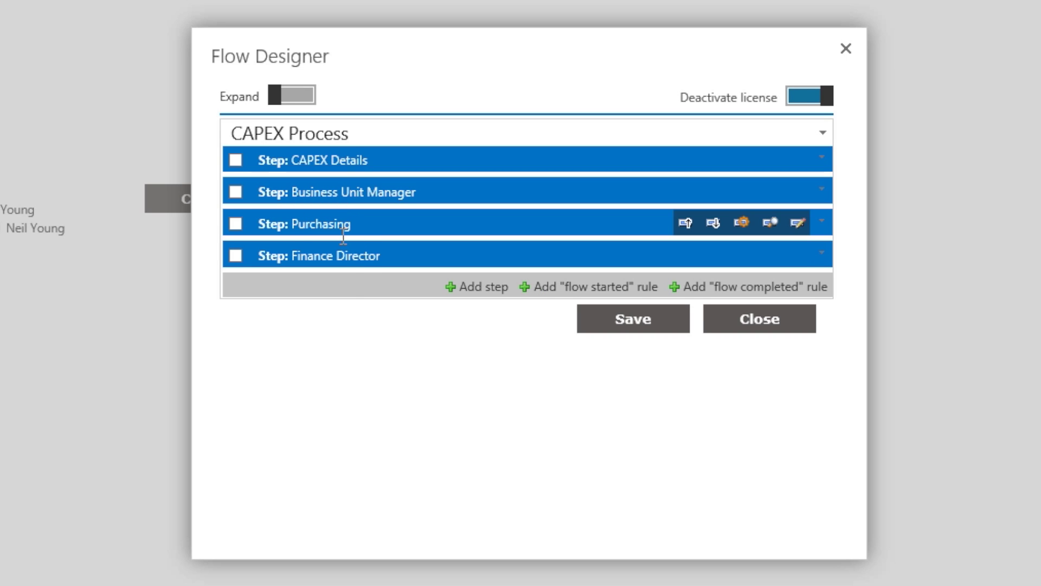
pyautogui.moveTo(343, 234); pyautogui.dragTo(346, 265)
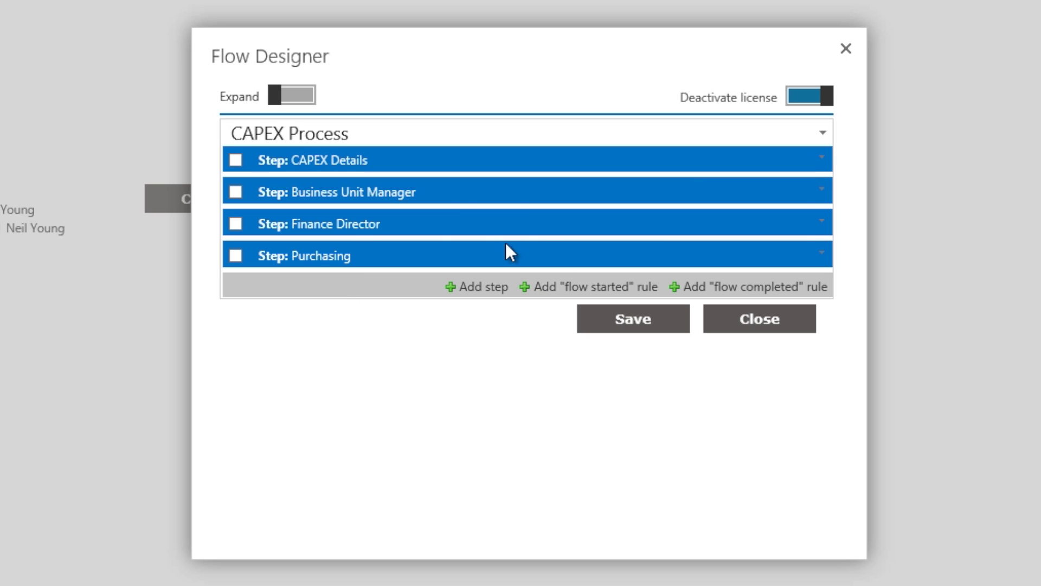
# Step: Start a new CAPEX Details question titled 'CAPEX Number' with code cap1, and pick its question type
pyautogui.click(337, 158)
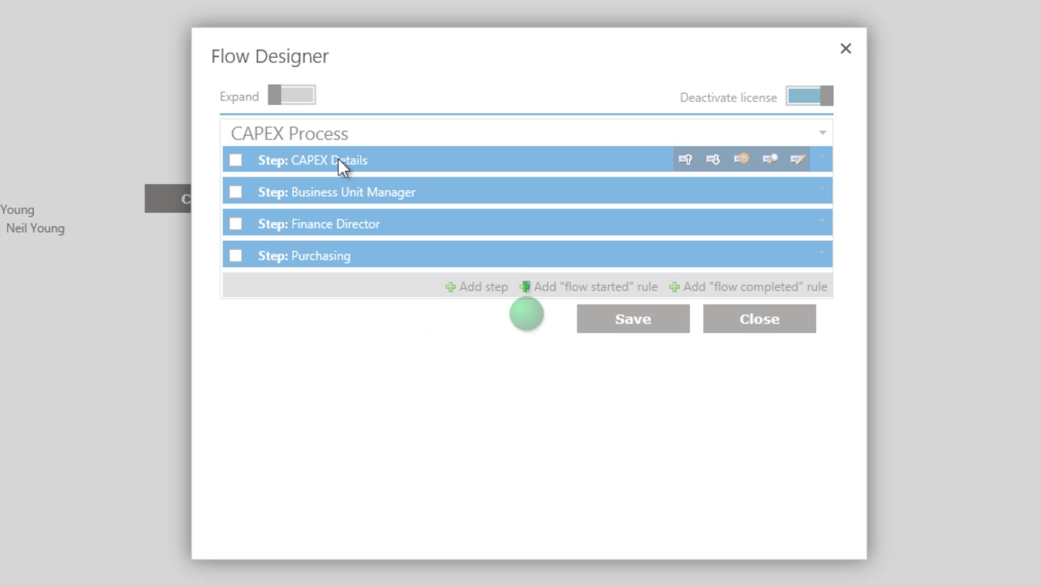
pyautogui.click(471, 187)
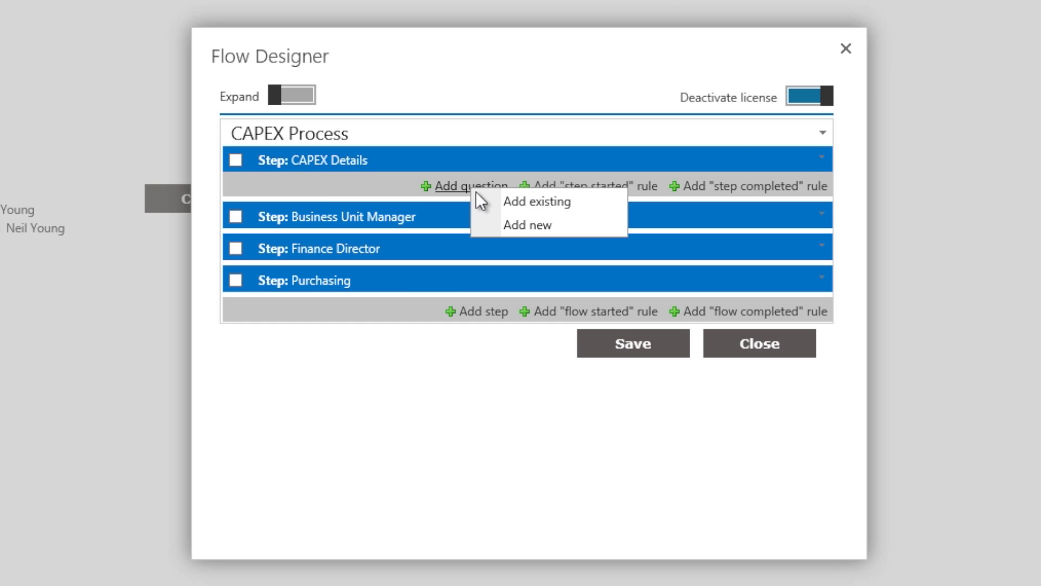
pyautogui.click(518, 225)
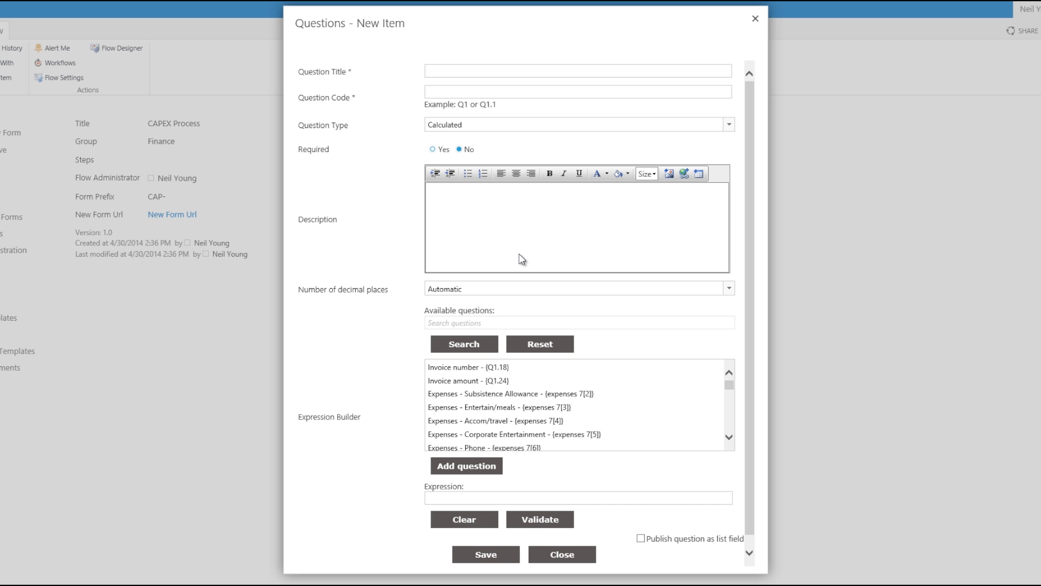
pyautogui.click(434, 76)
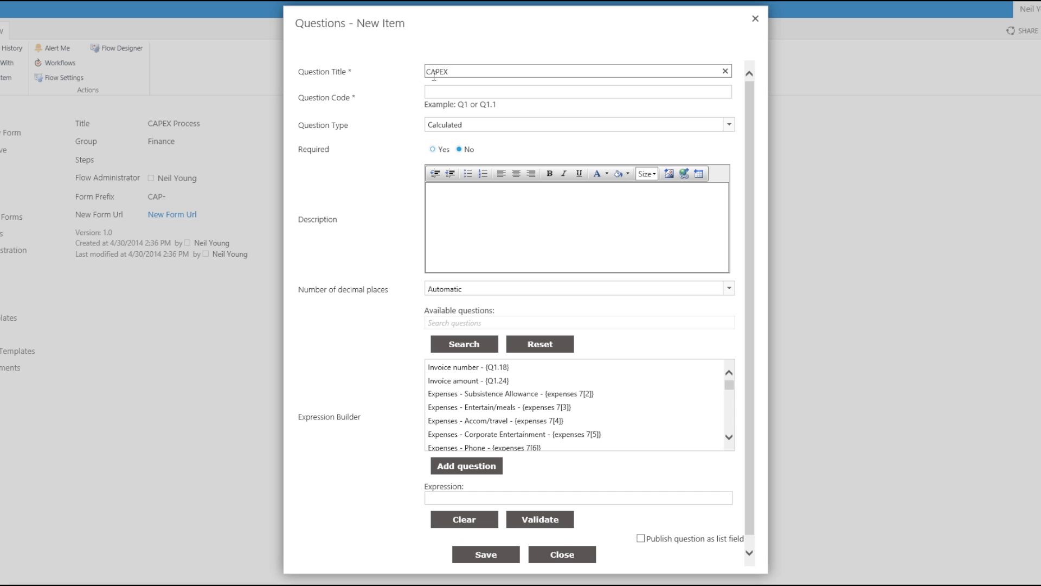
pyautogui.write('CAPEX')
pyautogui.write('Number')
pyautogui.press('Tab')
pyautogui.write('cap1')
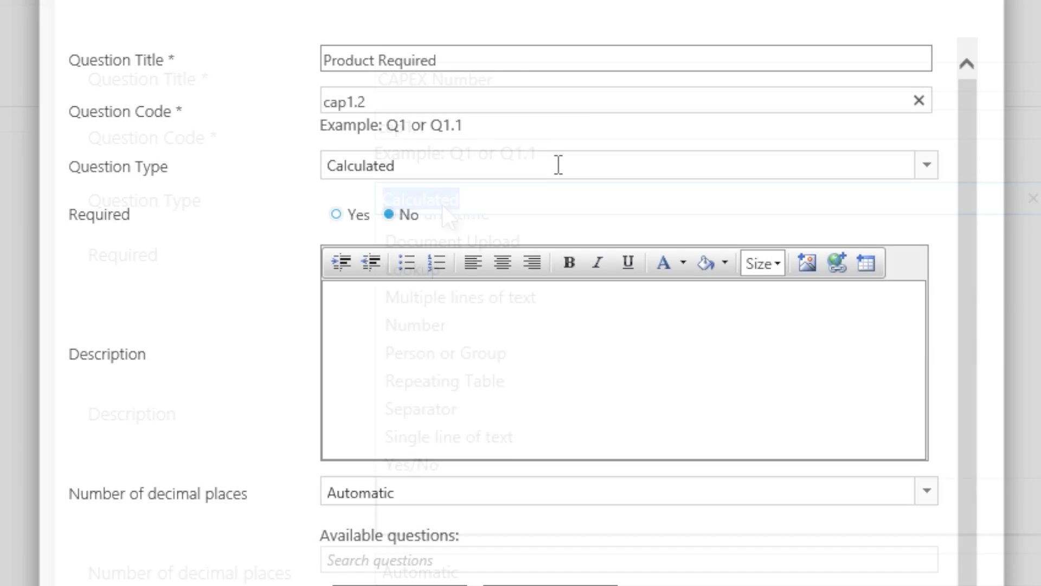
pyautogui.click(469, 163)
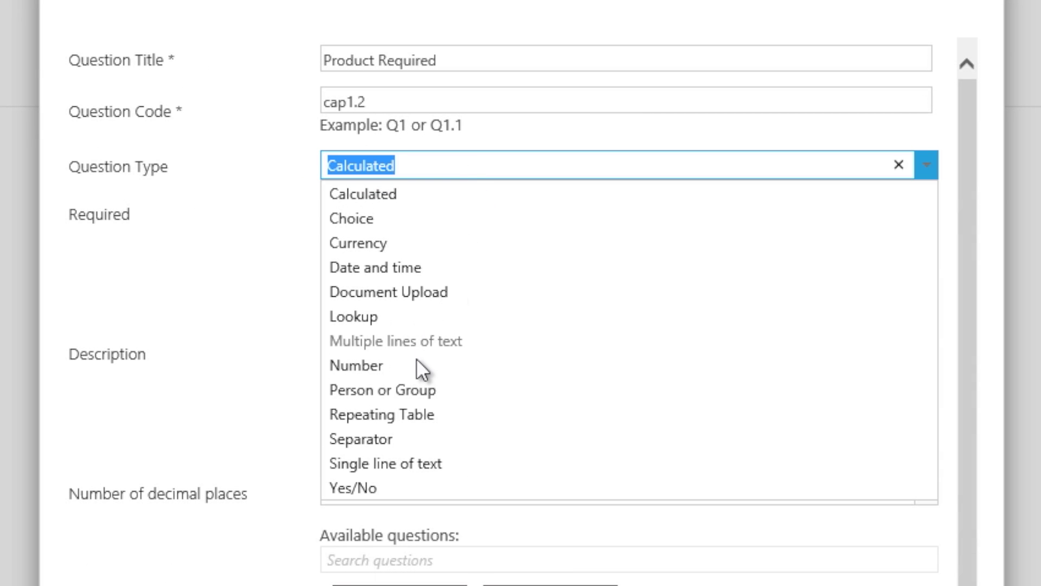
# Step: Make Product Required a repeating table with 4 rows and save it
pyautogui.click(411, 413)
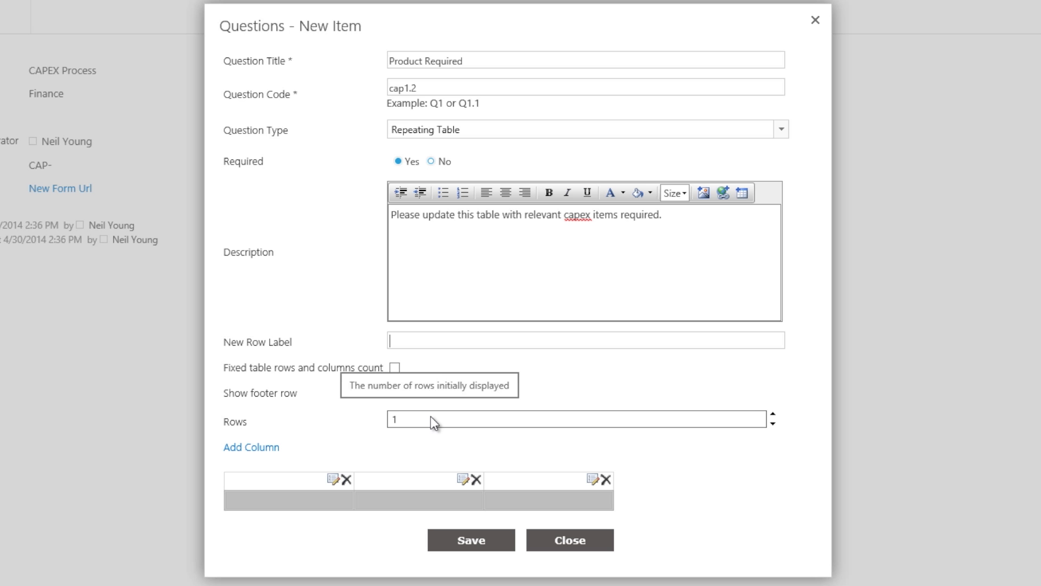
pyautogui.doubleClick(430, 422)
pyautogui.write('4')
pyautogui.click(480, 542)
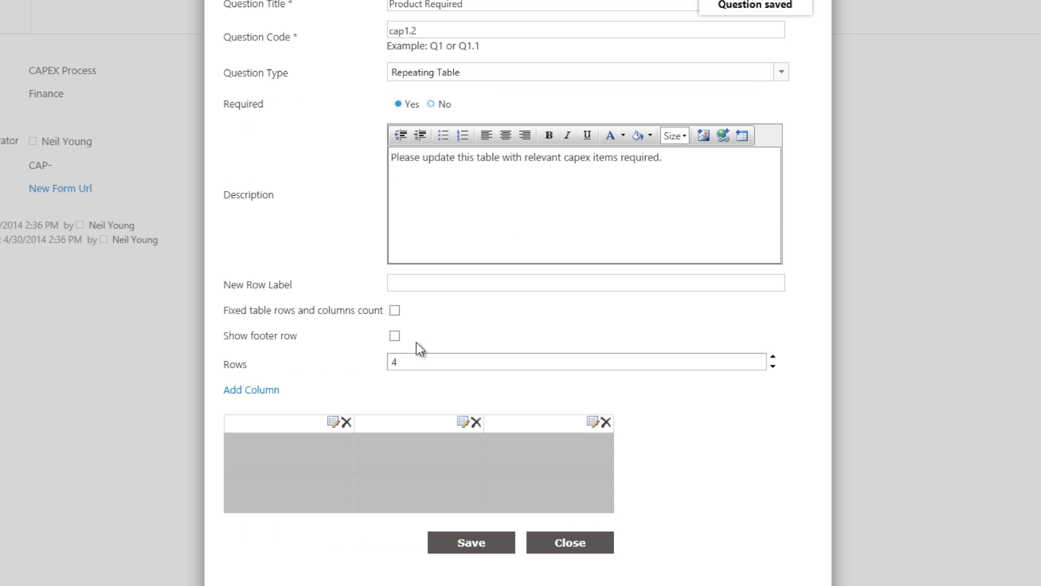
# Step: Add a QTY table column as a Number question with code cap1.3
pyautogui.click(269, 392)
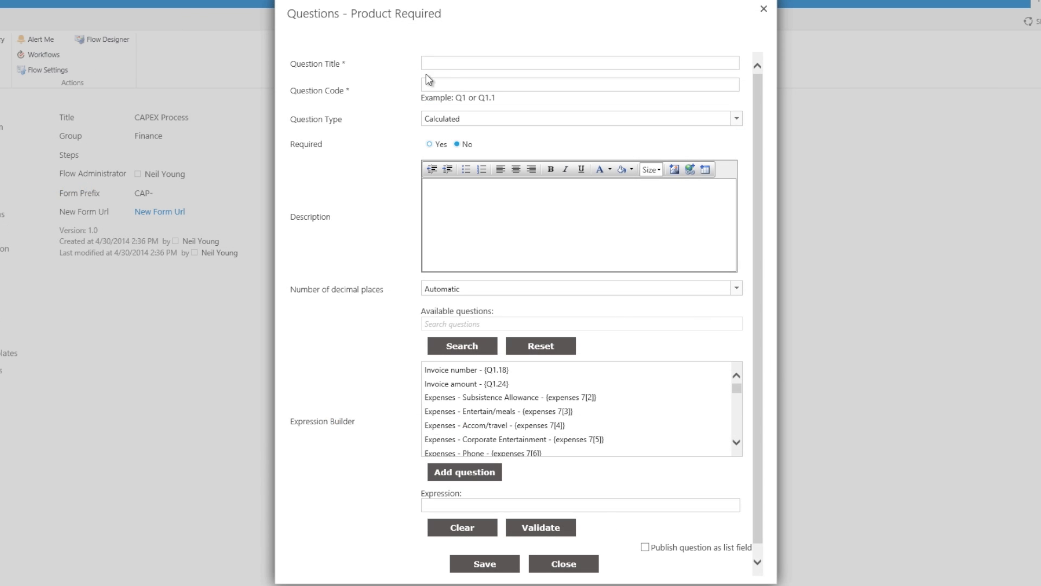
pyautogui.click(443, 69)
pyautogui.write('cap1.3')
pyautogui.click(451, 118)
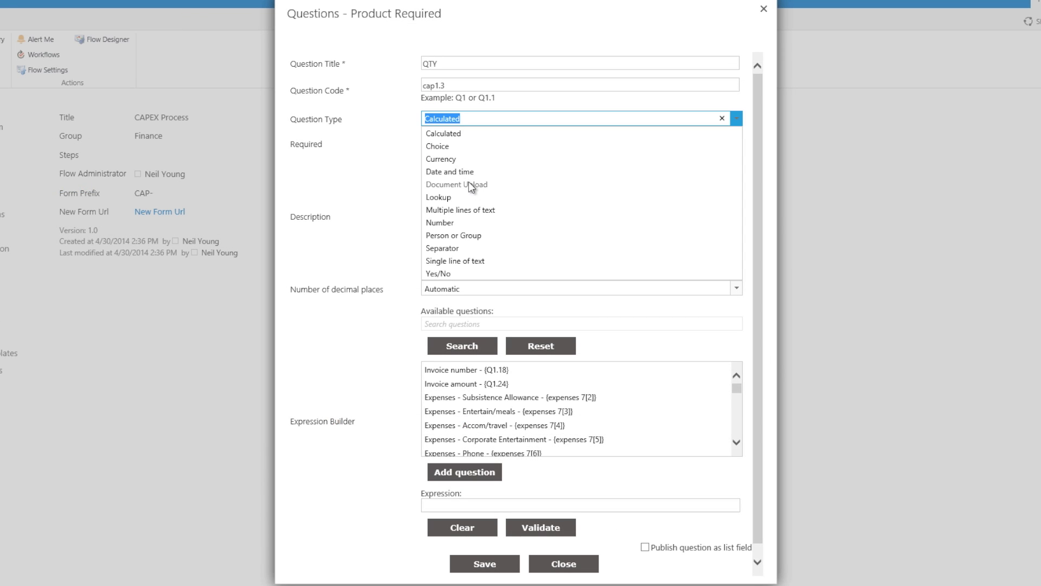
pyautogui.click(442, 222)
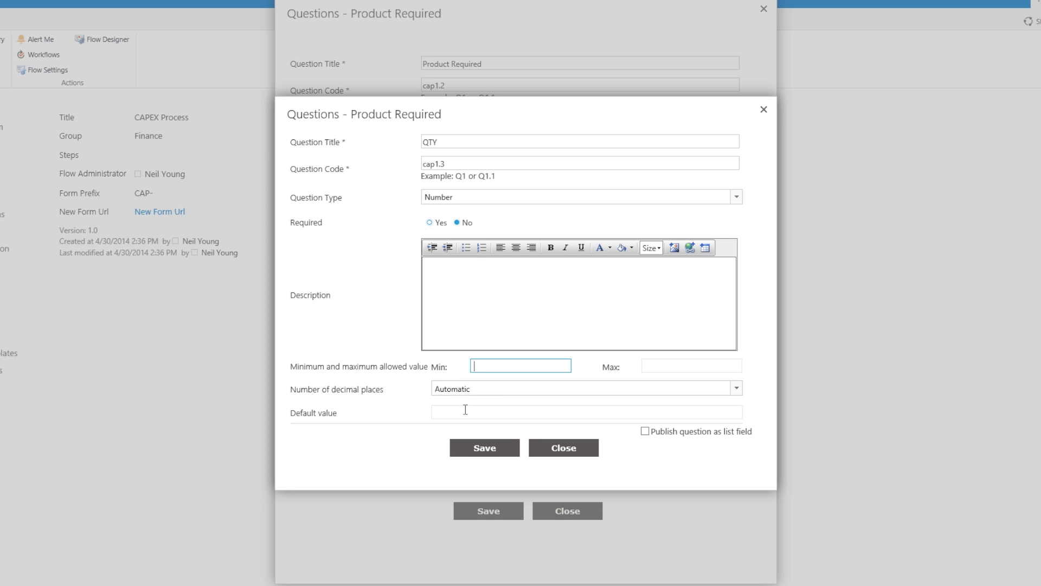
pyautogui.click(473, 394)
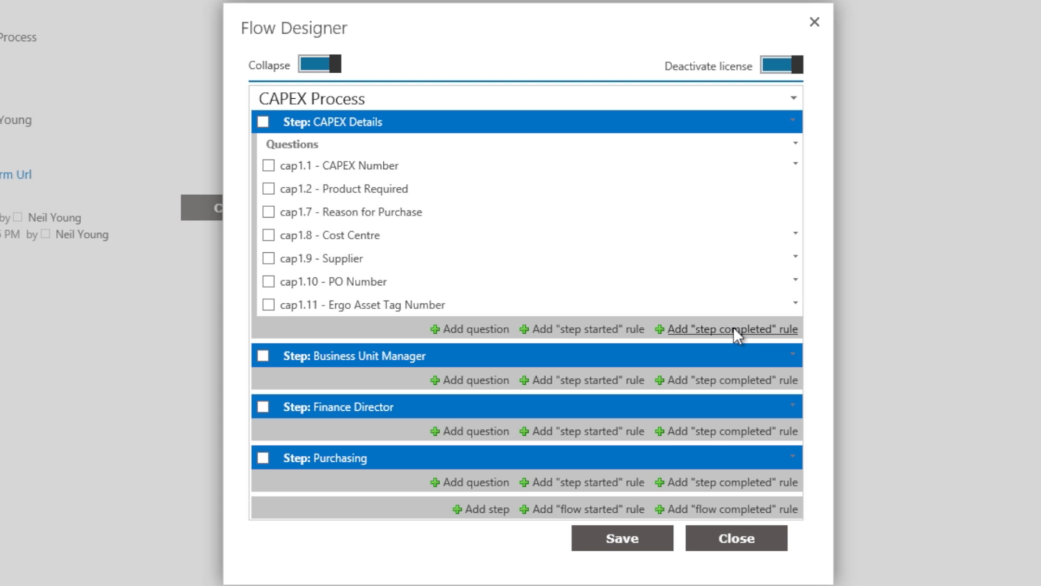
# Step: Create a hide/show step rule on cap_bum with the condition cap_bum Equals No
pyautogui.click(733, 329)
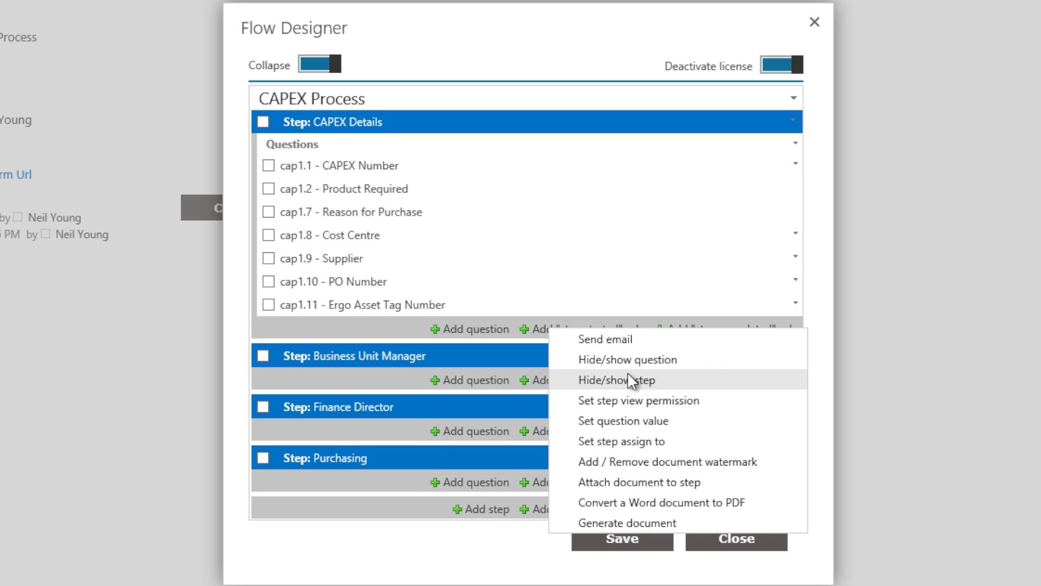
pyautogui.click(727, 328)
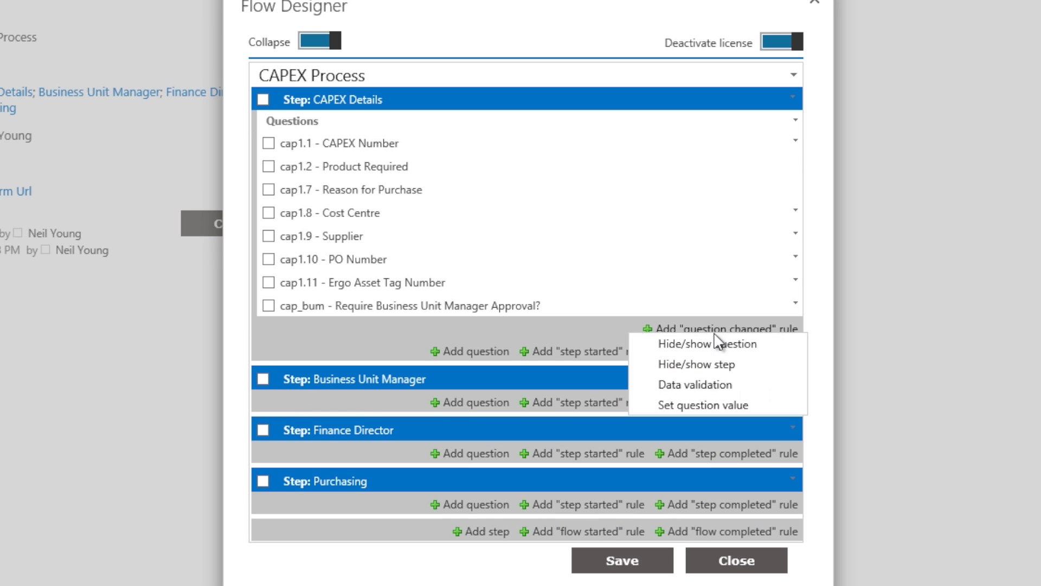
pyautogui.click(702, 365)
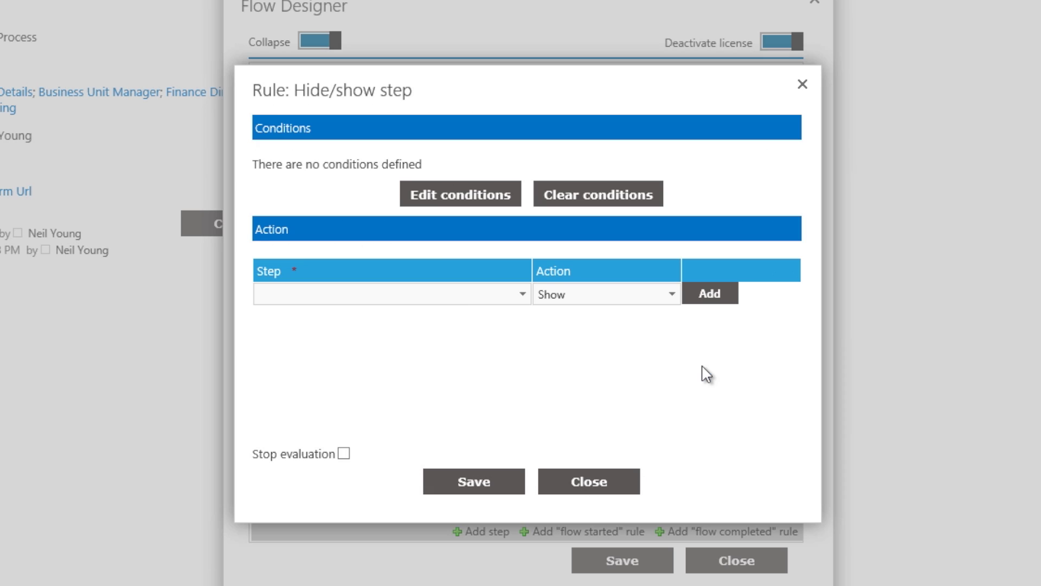
pyautogui.click(460, 195)
pyautogui.click(416, 175)
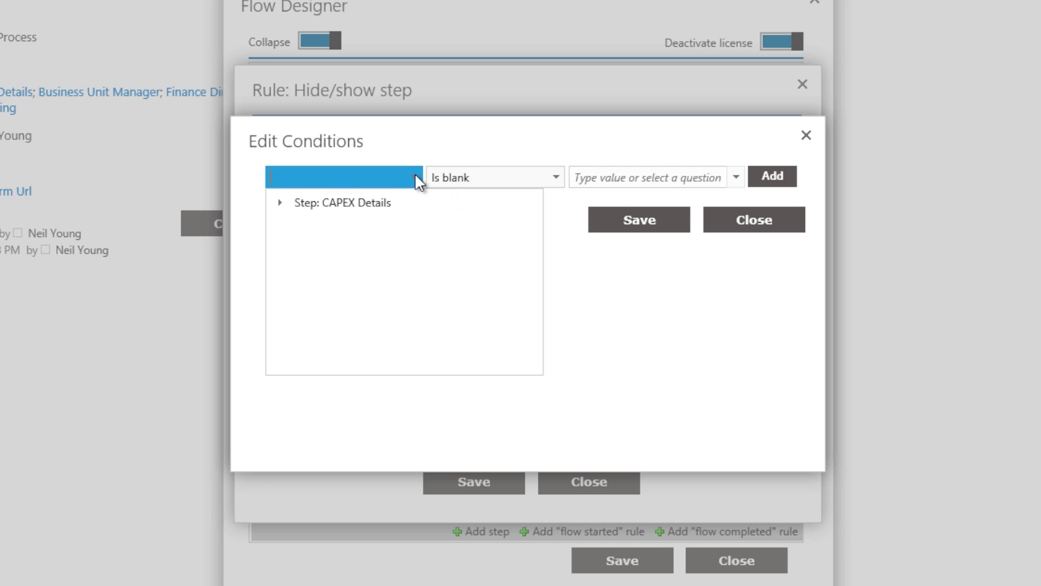
pyautogui.scroll(-2, 533, 349)
pyautogui.click(454, 352)
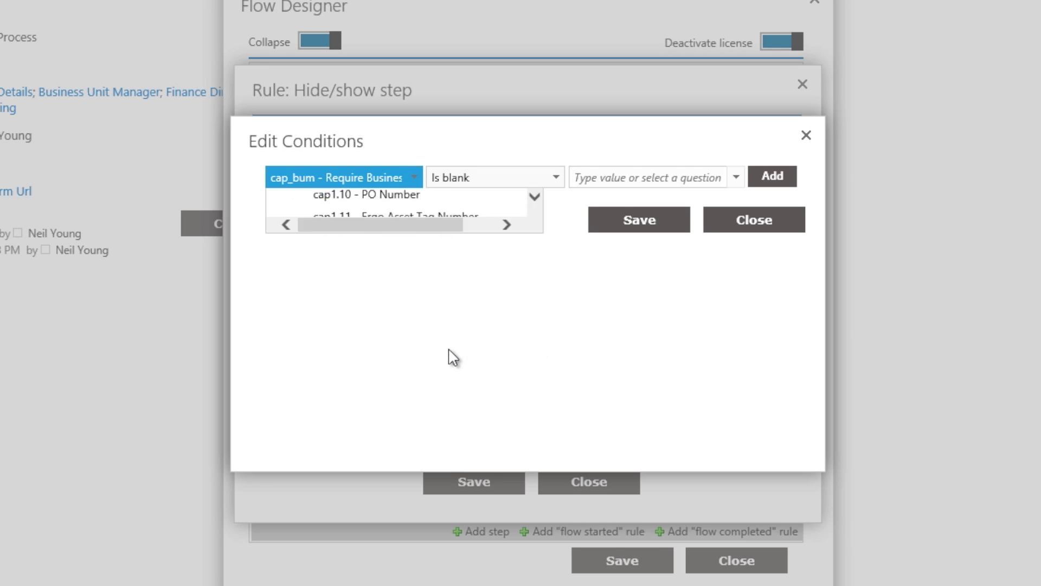
pyautogui.click(483, 177)
pyautogui.click(450, 236)
pyautogui.click(606, 182)
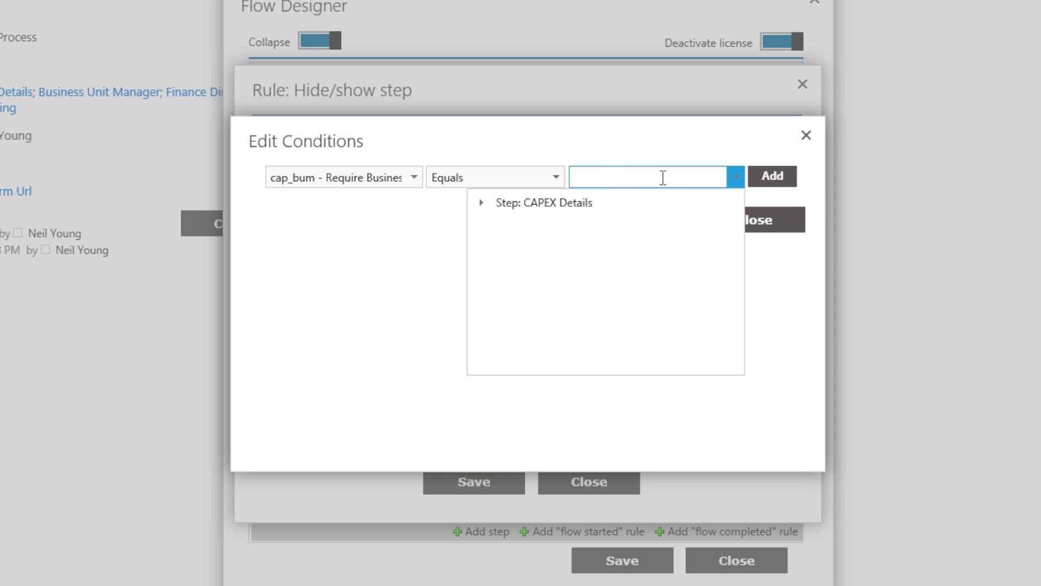
pyautogui.click(784, 184)
pyautogui.click(662, 224)
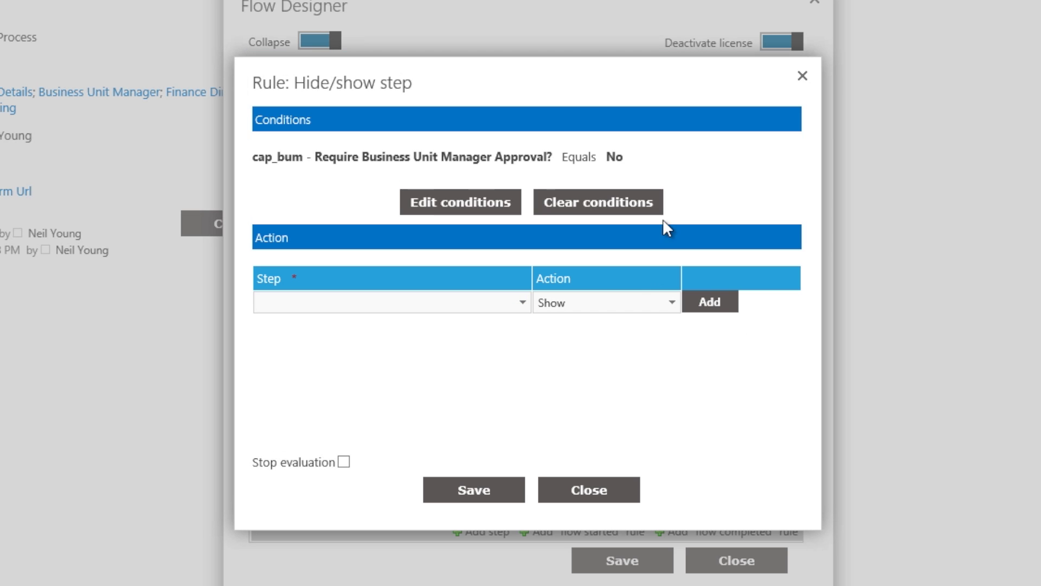
# Step: Set the rule to hide the Business Unit Manager step and save it
pyautogui.click(358, 302)
pyautogui.click(331, 358)
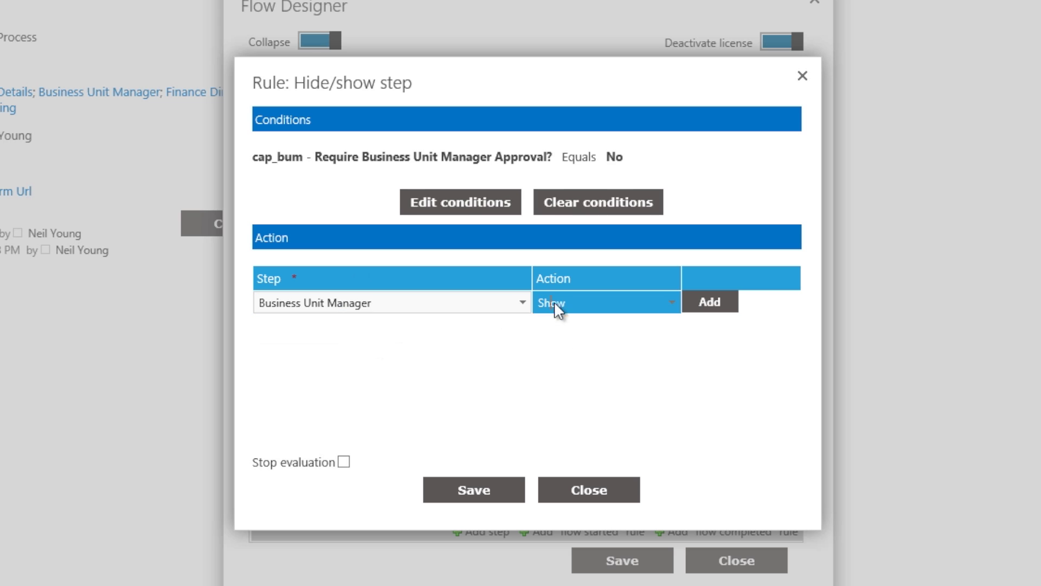
pyautogui.click(553, 304)
pyautogui.click(552, 341)
pyautogui.click(477, 491)
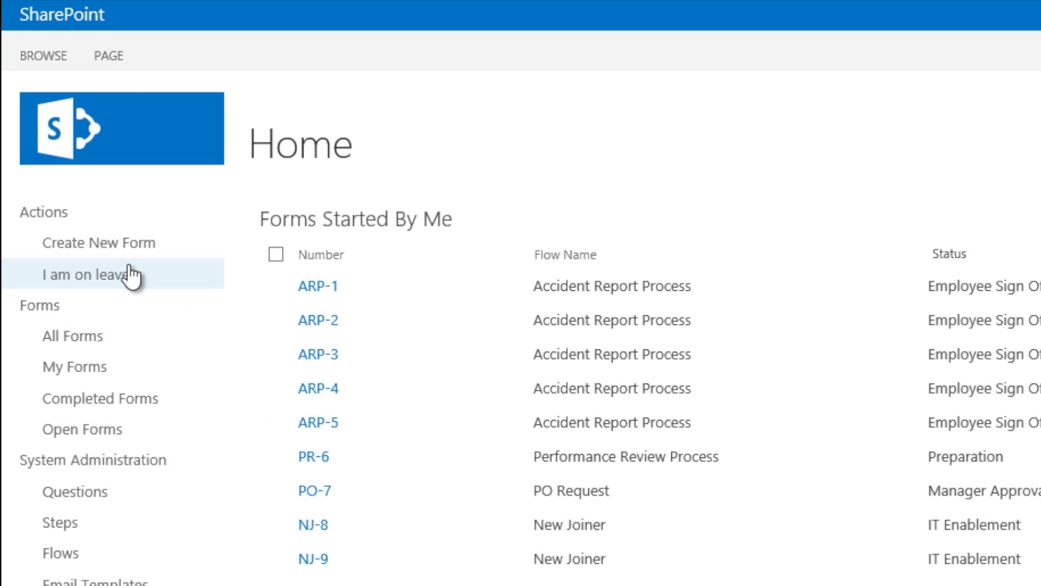
# Step: Start a new CAPEX Process form from the Finance category
pyautogui.click(130, 248)
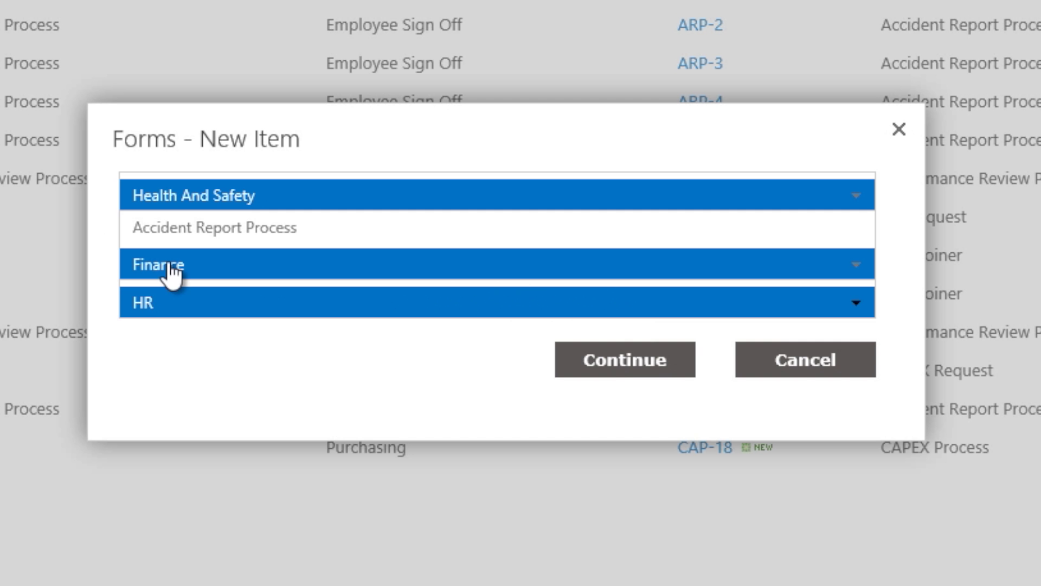
pyautogui.click(168, 269)
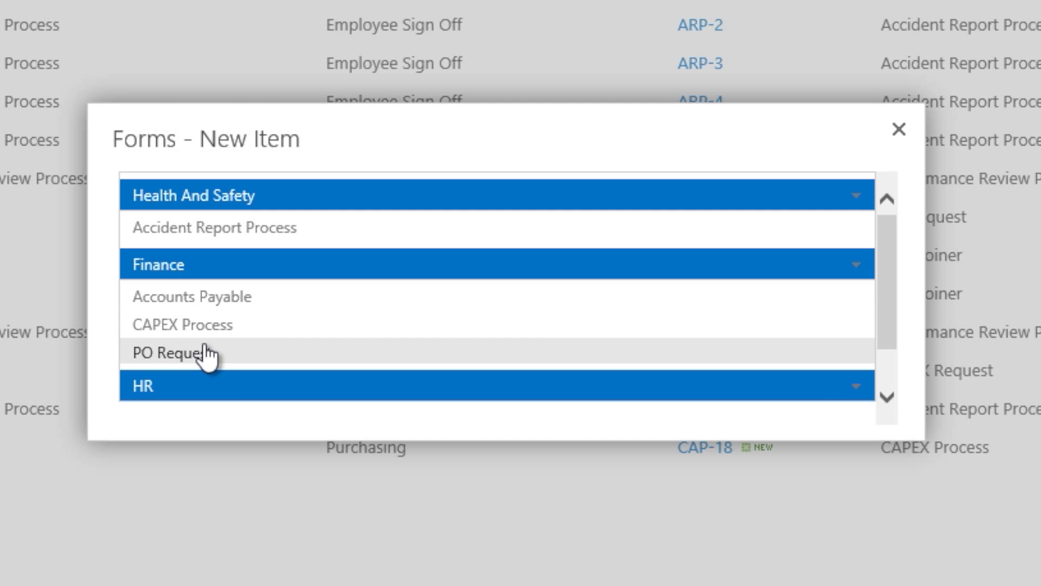
pyautogui.click(183, 281)
pyautogui.click(687, 404)
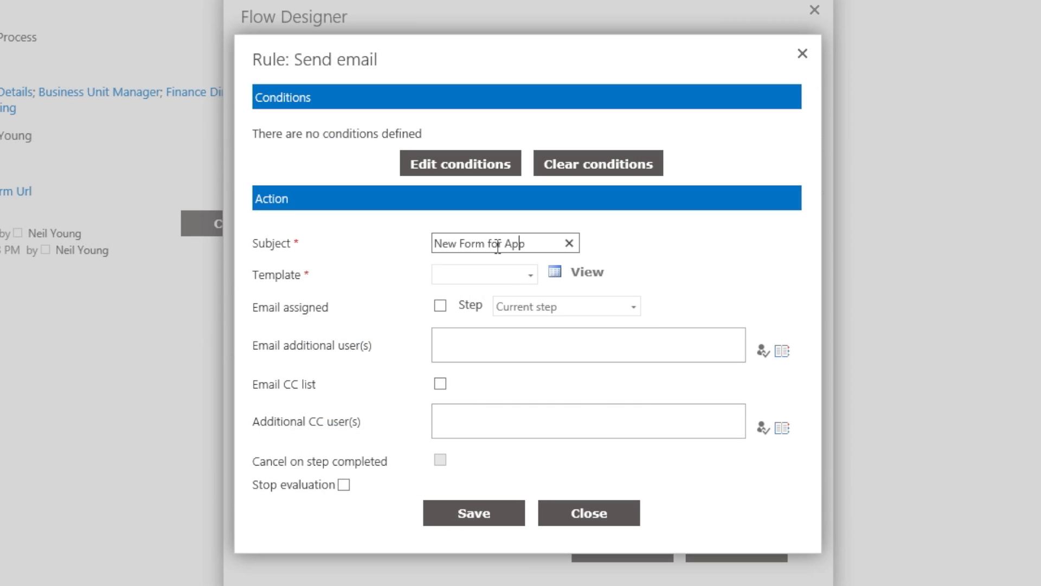
# Step: Complete subject 'New Form for Approval', use the Notification template, and email the Business Unit Manager assignee
pyautogui.write('roval')
pyautogui.click(530, 275)
pyautogui.click(472, 330)
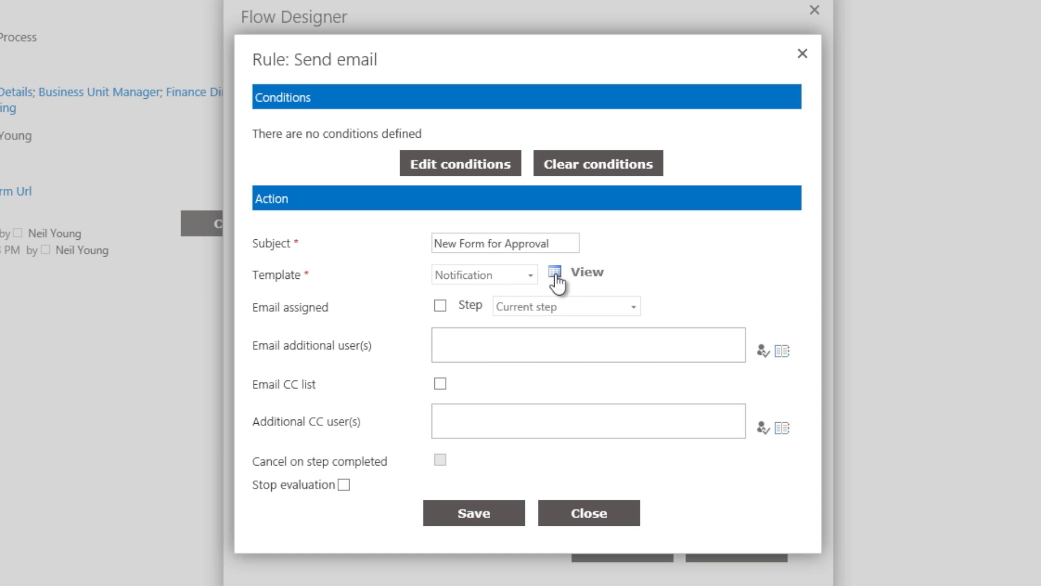
pyautogui.click(440, 305)
pyautogui.click(542, 306)
pyautogui.click(541, 337)
pyautogui.click(547, 307)
pyautogui.click(541, 355)
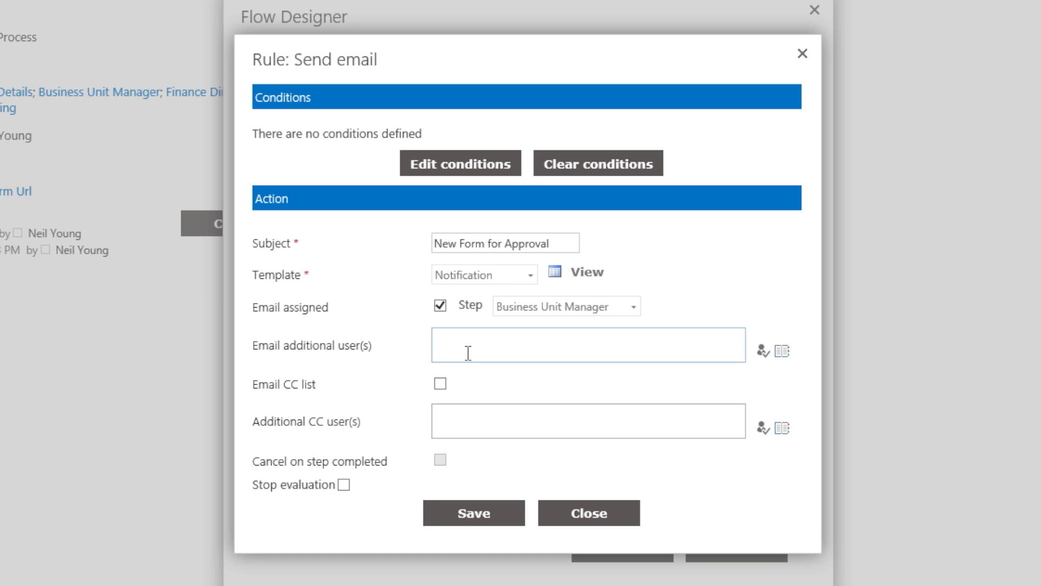